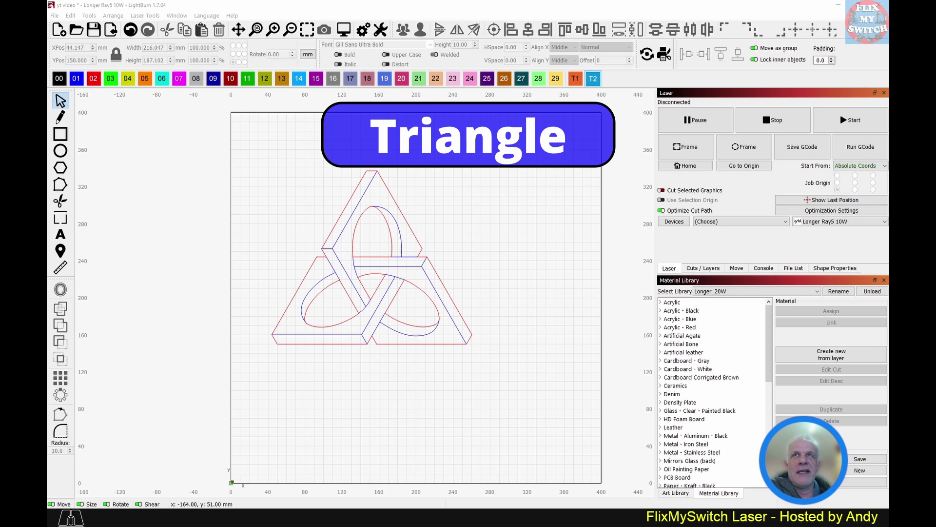
Draw a regular hexagon about 117 mm wide in the empty area below the triangular knot design
left_click(61, 168)
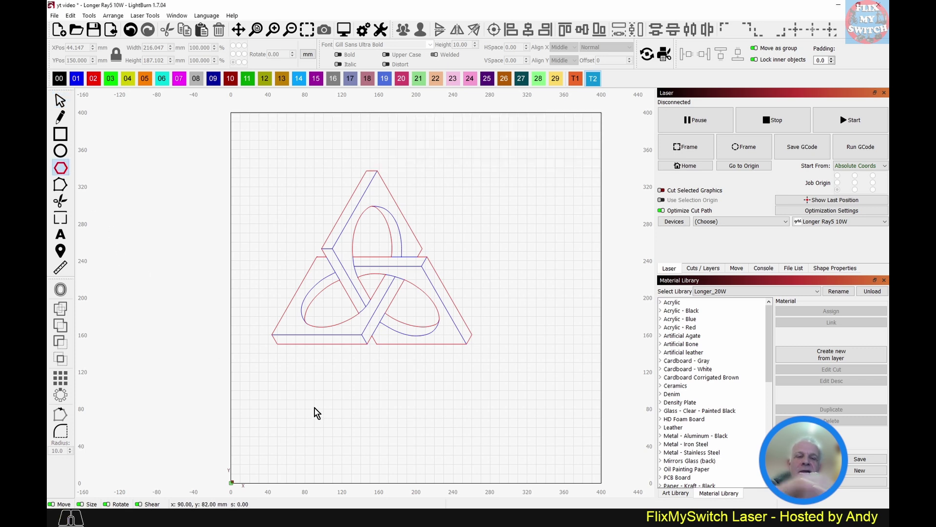
key("shift")
left_click_drag(323, 380, 431, 453)
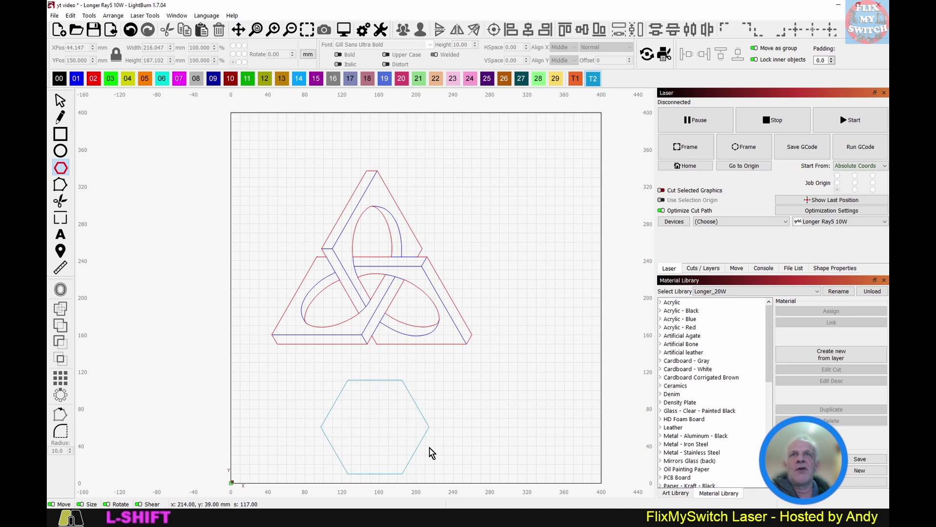
left_click_drag(432, 452, 431, 452)
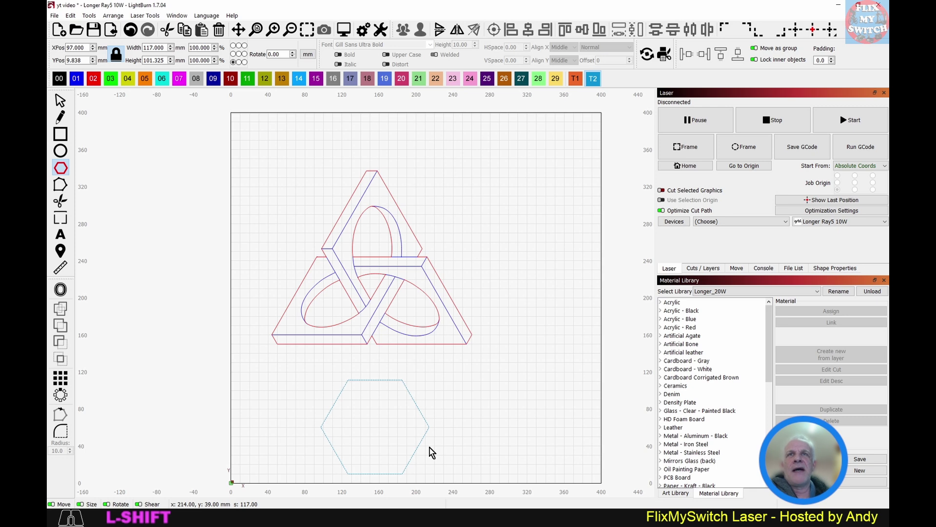
key("Escape")
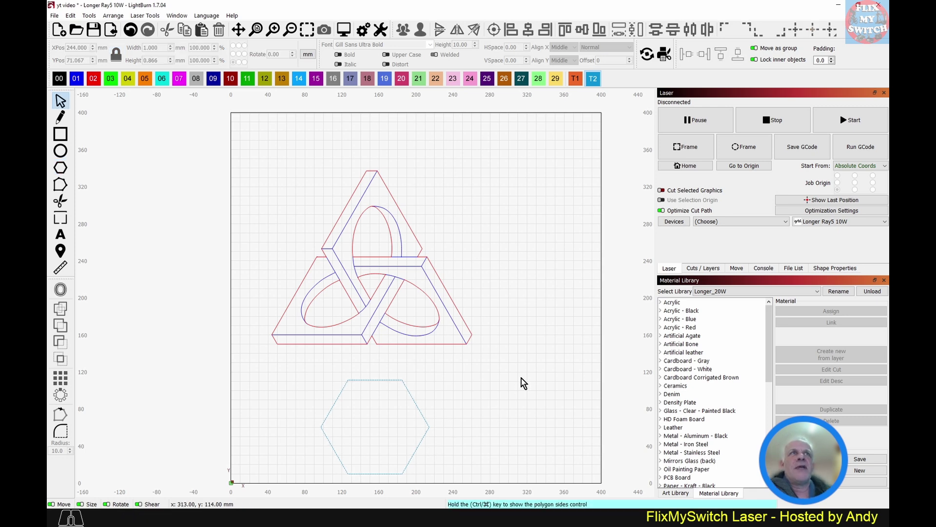
Show the shape properties of the hexagon and set its number of sides to 3
left_click(835, 269)
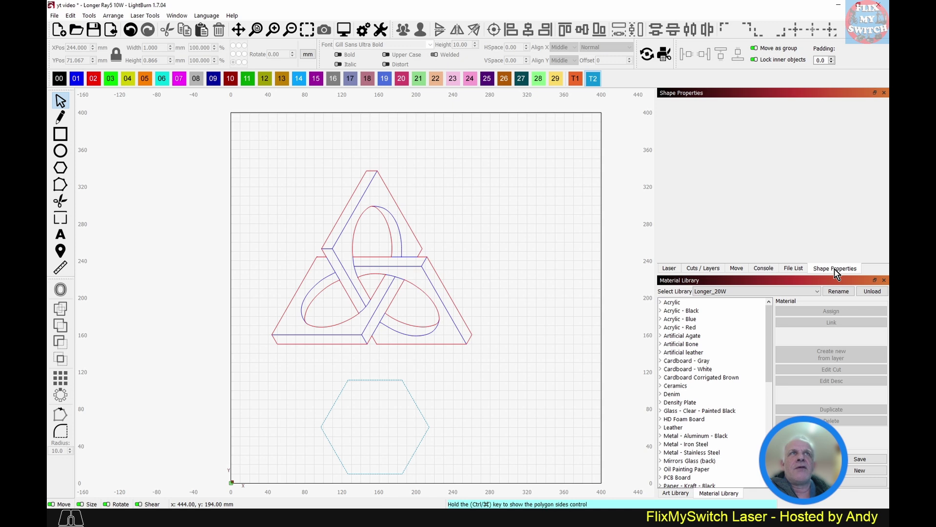
left_click(177, 15)
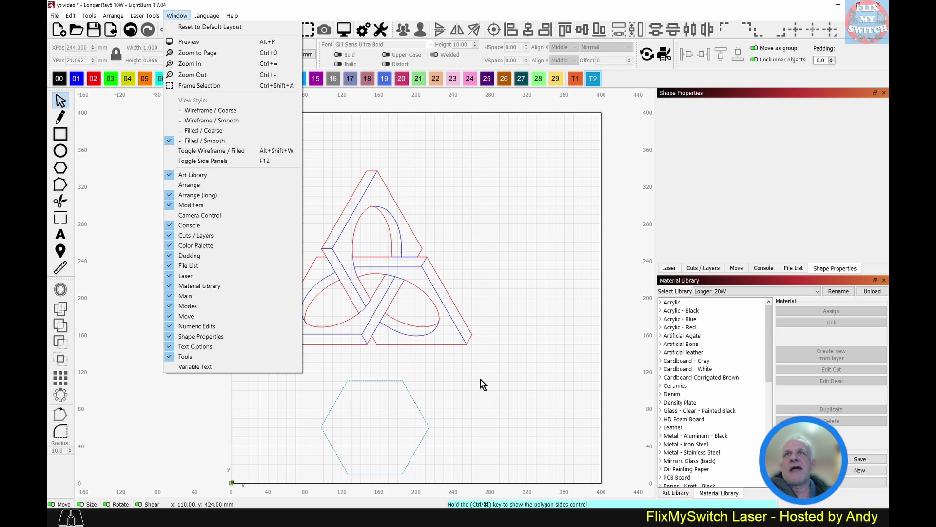
left_click(138, 139)
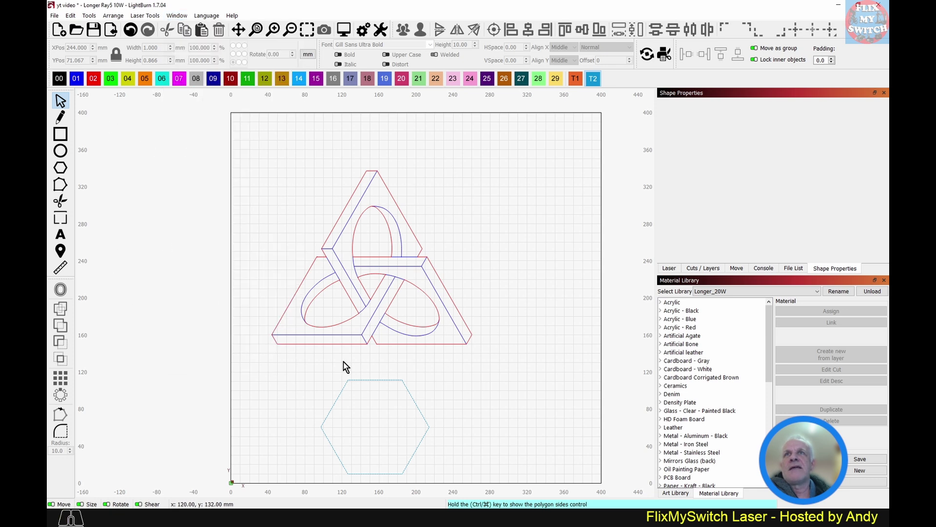
left_click(374, 381)
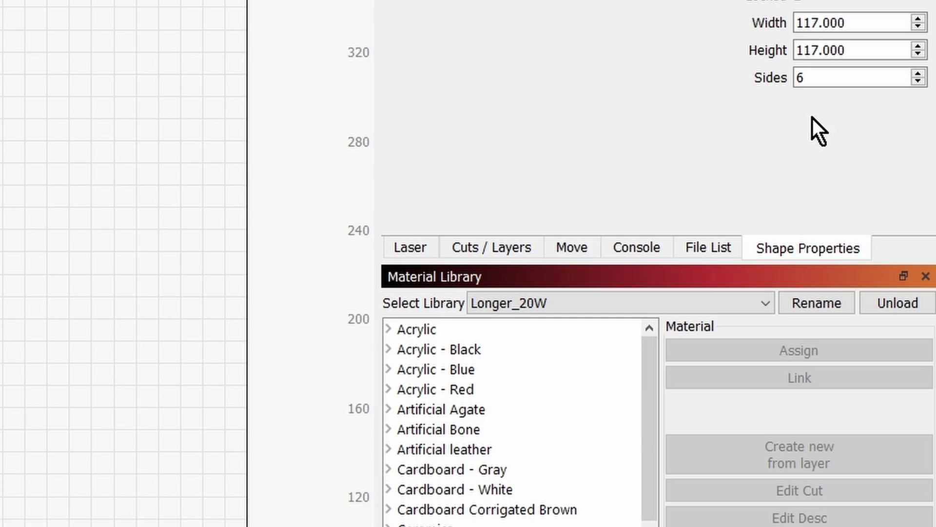
left_click(815, 77)
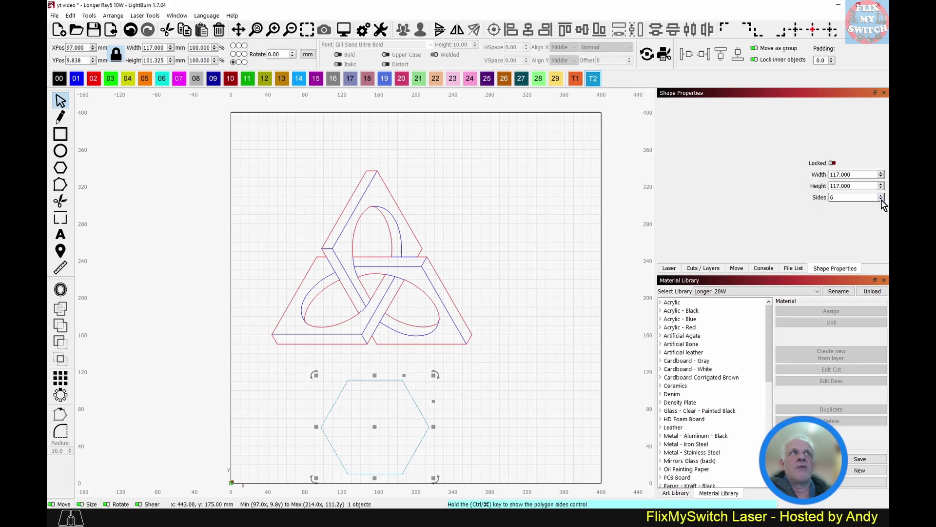
left_click(919, 81)
left_click(918, 81)
left_click(881, 200)
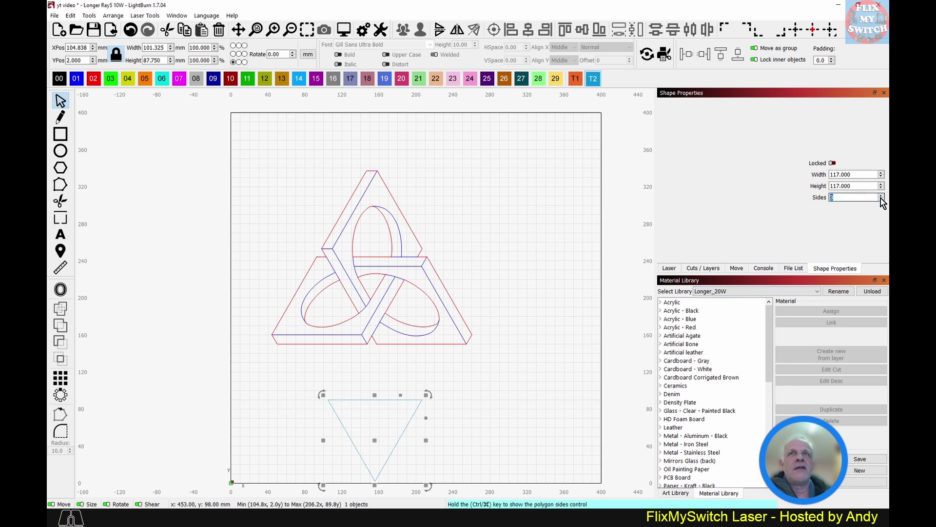
Try side counts up to 12 on the polygon and return it to 3 sides
scroll(882, 201, "up", 7)
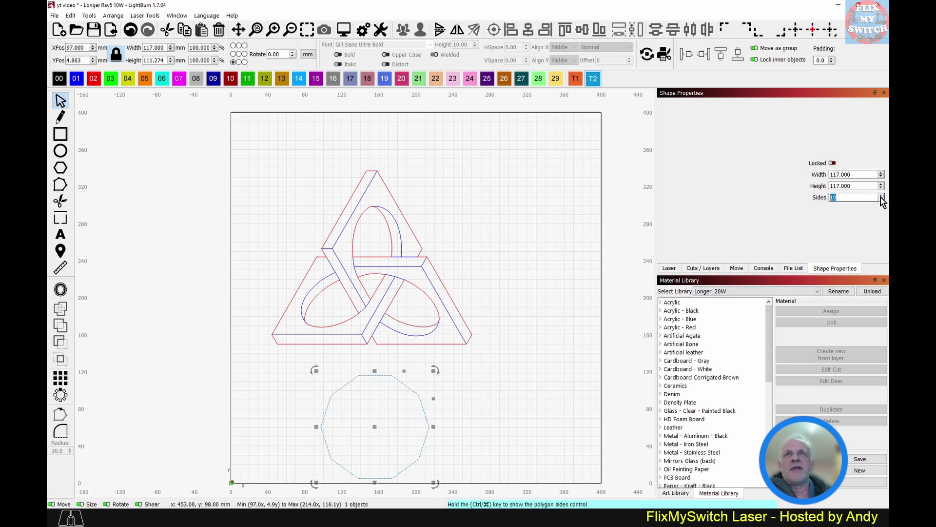
scroll(882, 201, "up", 2)
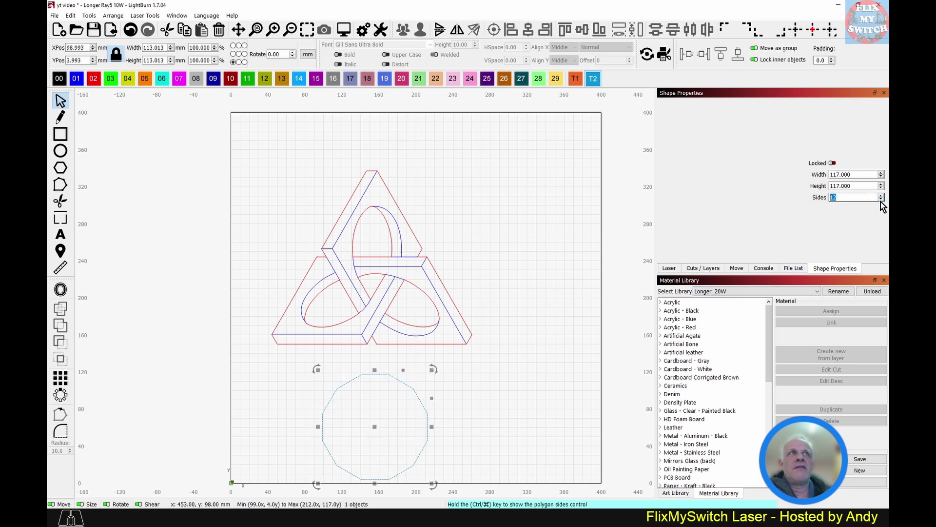
scroll(882, 201, "down", 9)
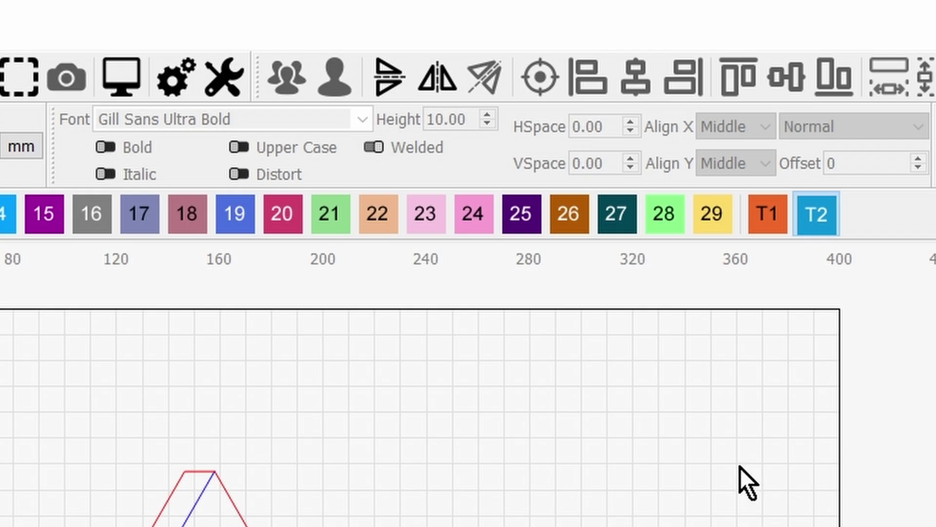
Flip the new triangle vertically and move it up about 47 mm, just below the knot design
left_click(391, 75)
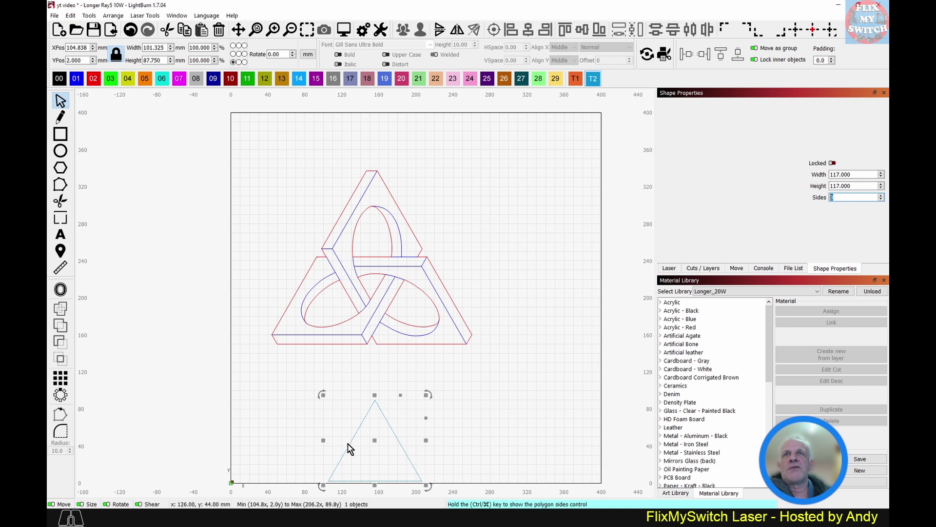
left_click_drag(375, 440, 380, 396)
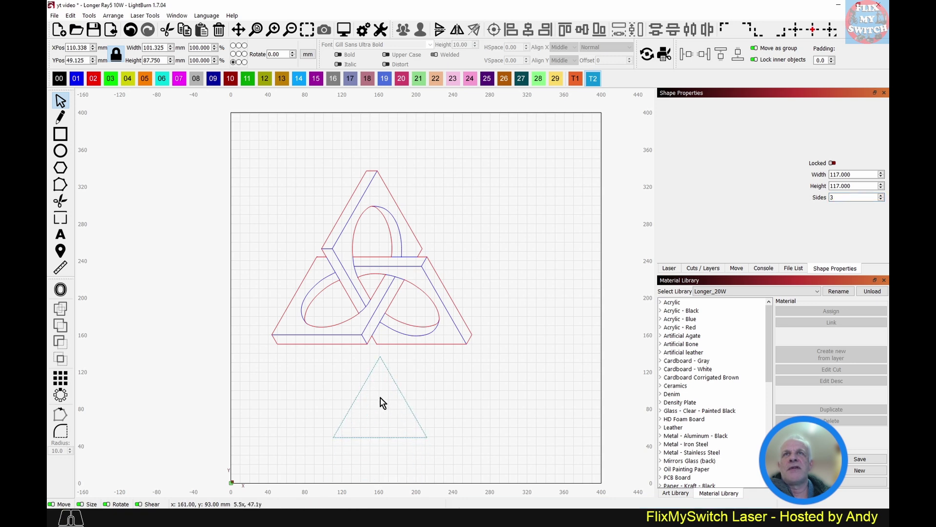
left_click(523, 401)
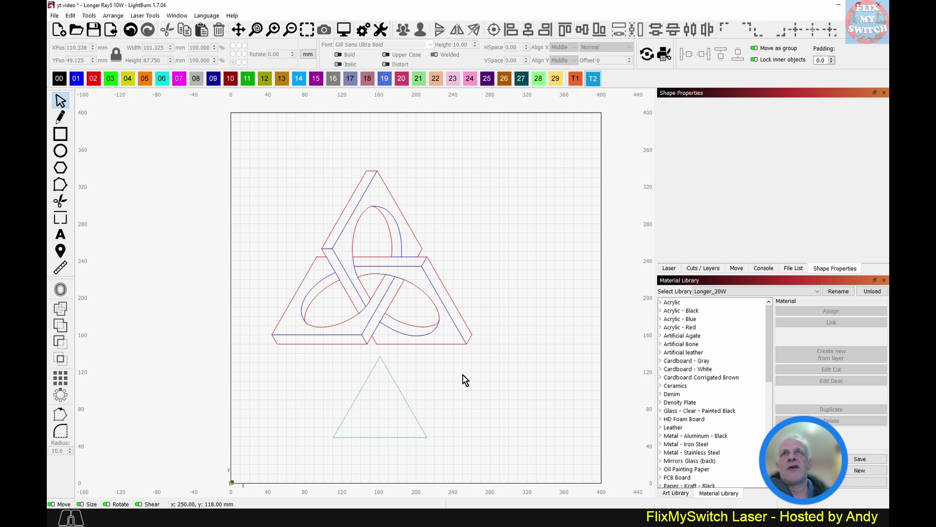
Set the new triangle's width to 227.753 mm, keeping its aspect ratio locked
left_click(403, 395)
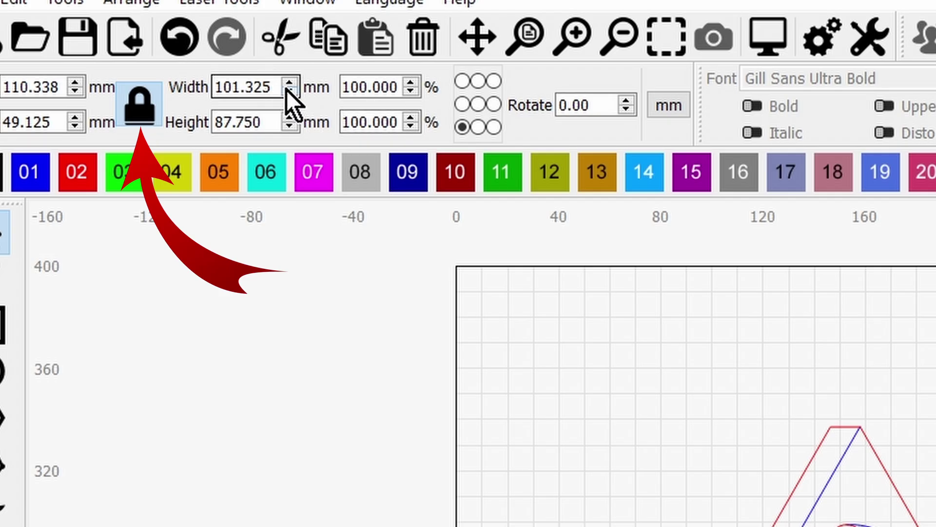
left_click(213, 85)
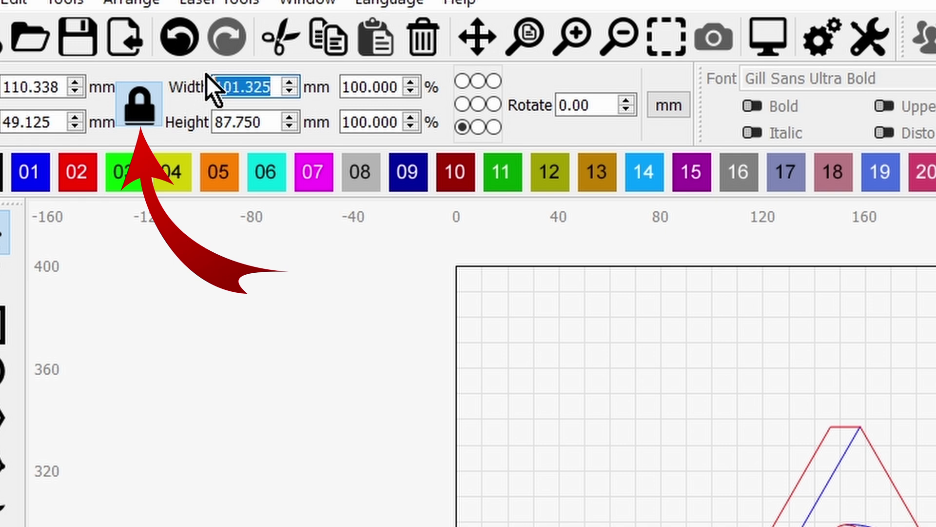
type("127.7")
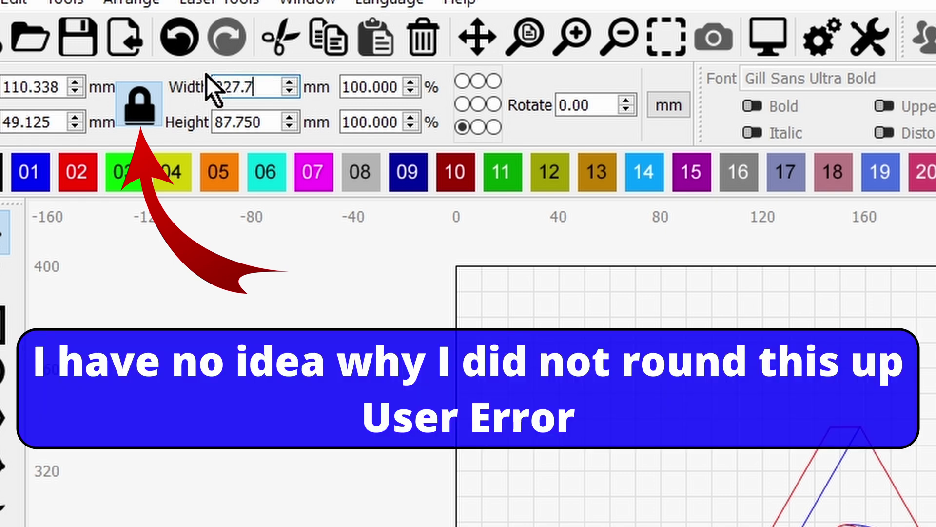
type("53")
key("Return")
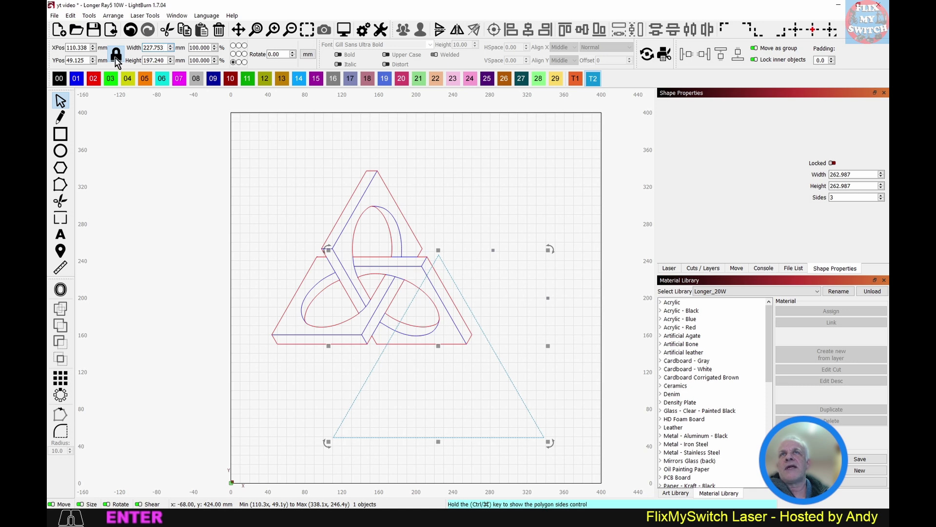
Move the large triangle over the knot design and nudge it down to a Y position of 149.980 mm
left_click_drag(440, 349, 375, 258)
scroll(268, 341, "up", 10)
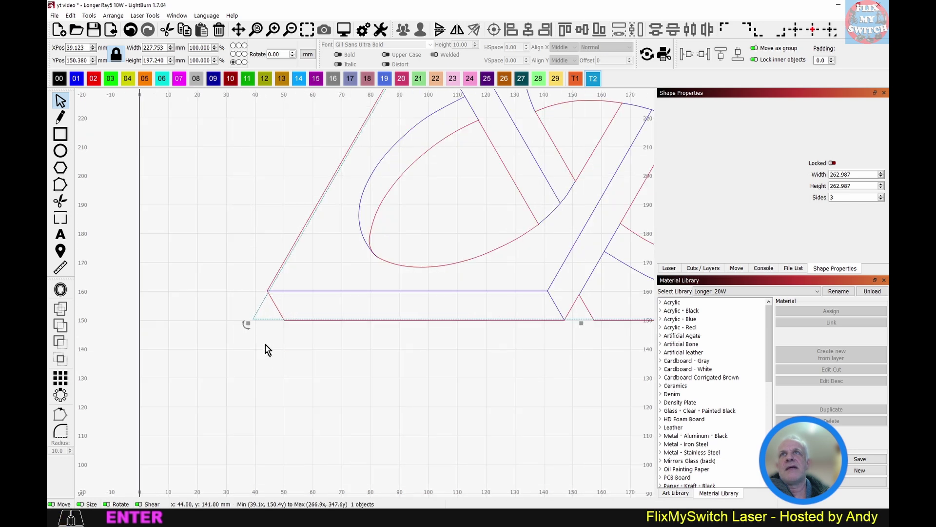
key("Down")
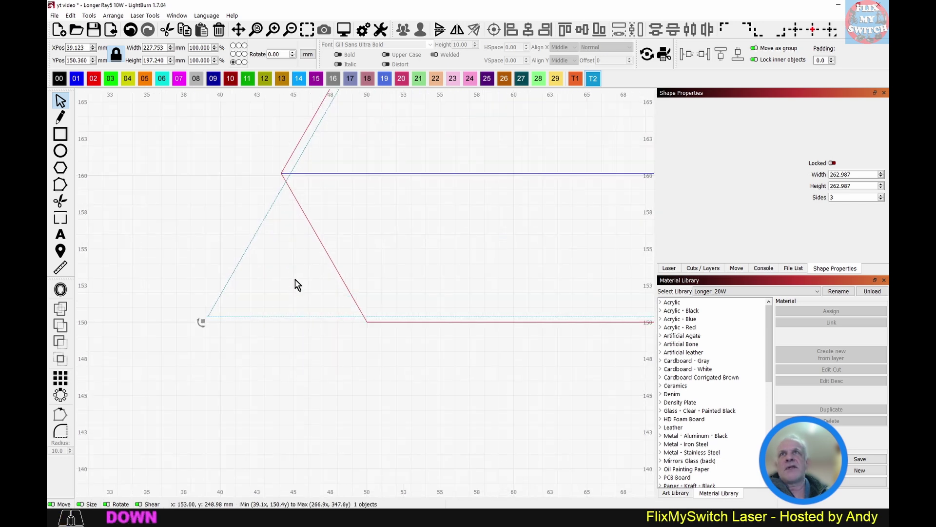
key("Down")
key("Down")
key("Down")
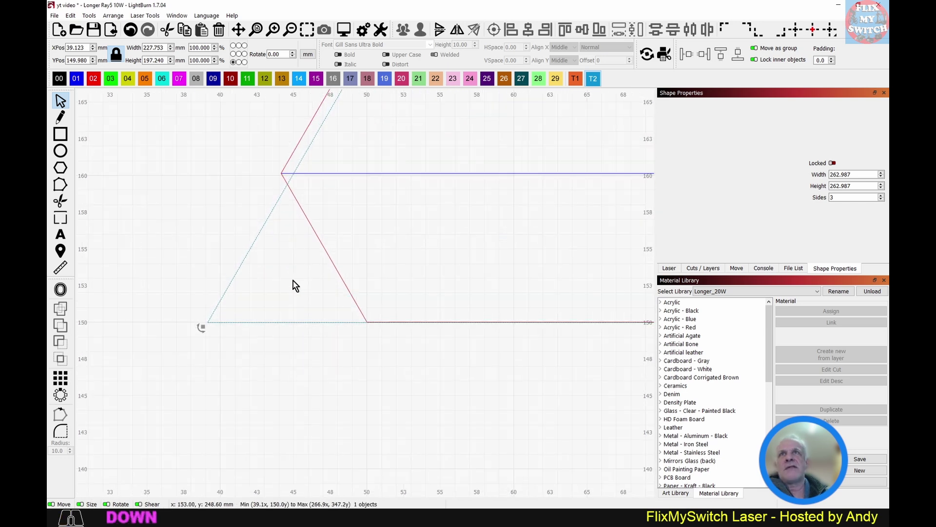
Nudge the large triangle left to an X position of 38.244 mm so its side nears the design's lower-left corner
key("Left")
key("Left")
key("Left")
key("Left")
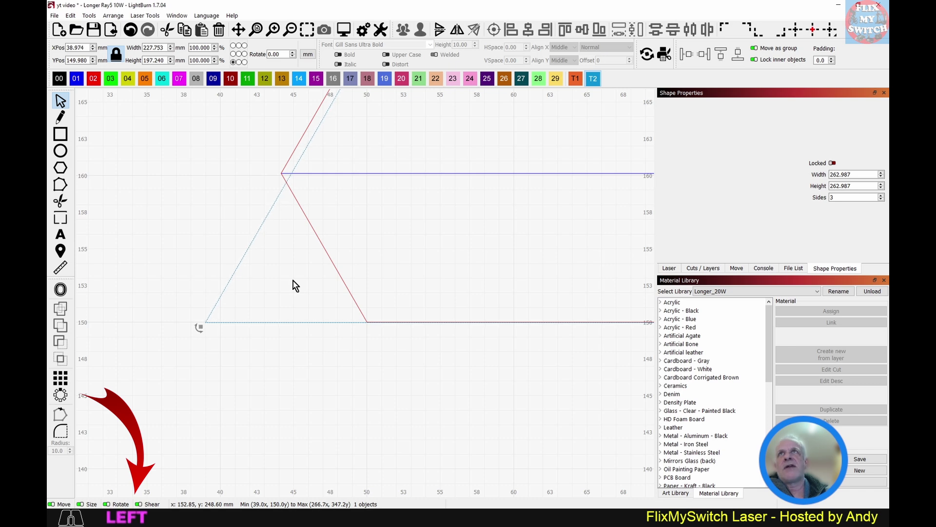
key("Left")
key("Left")
key("Left")
key("Left")
Fine-nudge the large triangle up until its base lies on the design's bottom edge at Y 150 mm
scroll(318, 276, "up", 15)
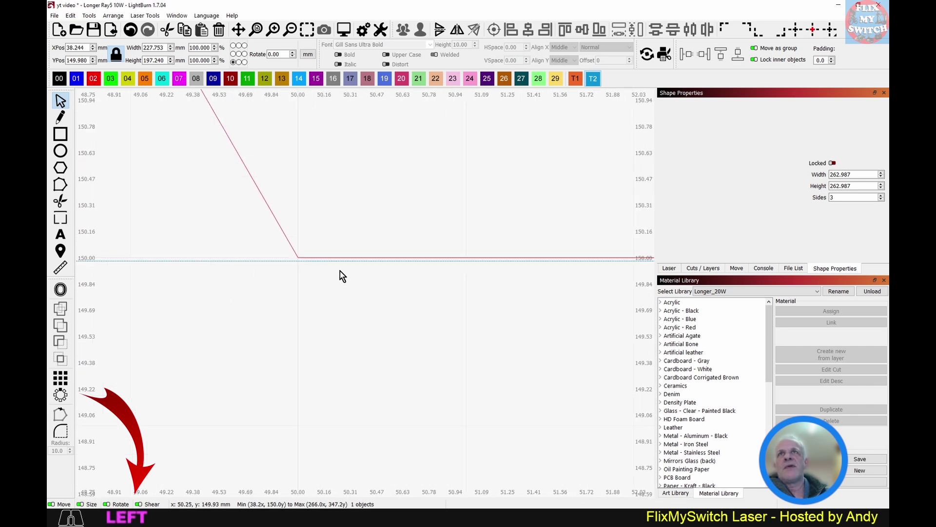
key("ctrl+Up")
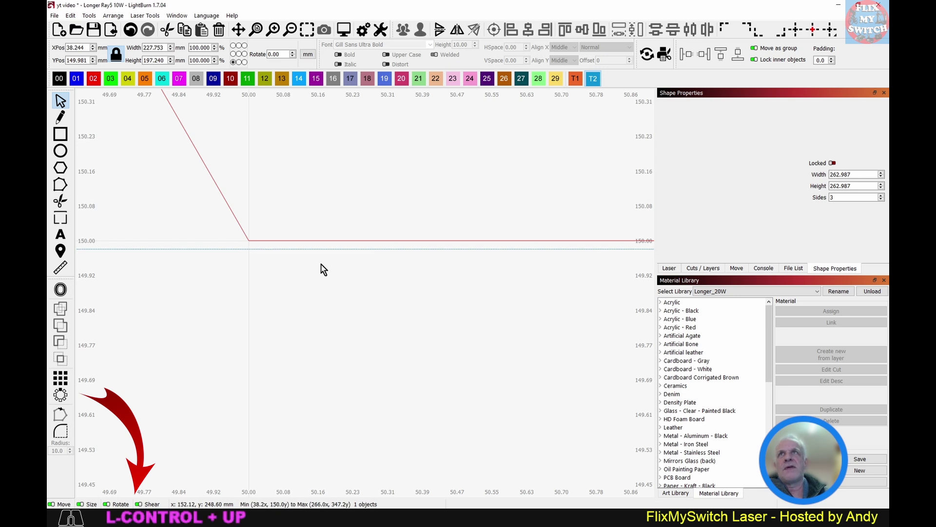
key("ctrl+Up")
key("ctrl+Up")
key("ctrl+Up")
key("ctrl+Up")
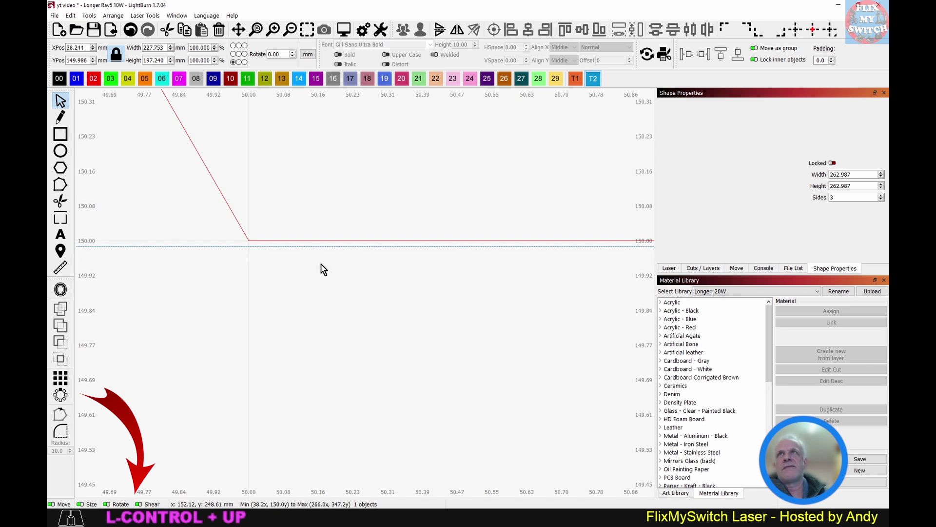
key("ctrl+Up")
key("ctrl+Up")
key("ctrl+Up")
key("ctrl+Up")
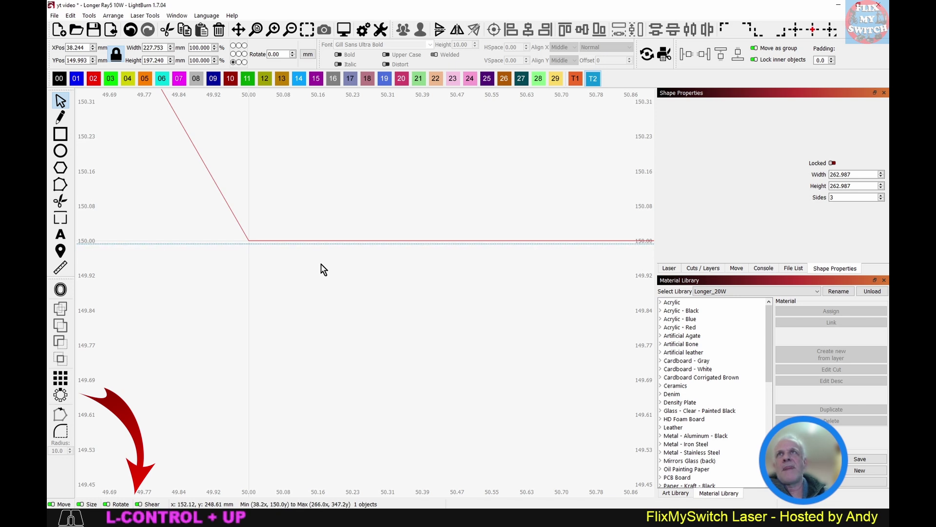
key("ctrl+Up")
key("ctrl+Up")
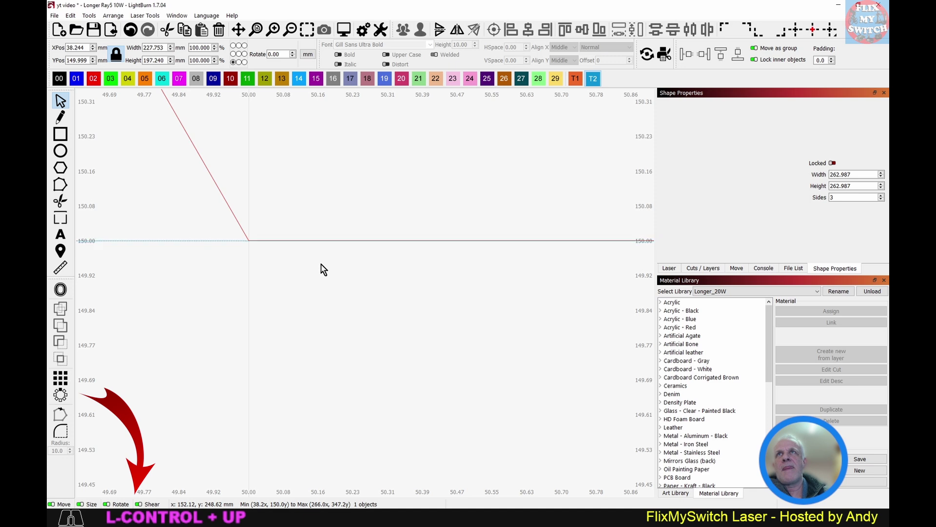
Fine-nudge the large triangle right to X 38.294 mm so its sloping side meets the design's lower-left corner
scroll(324, 270, "down", 10)
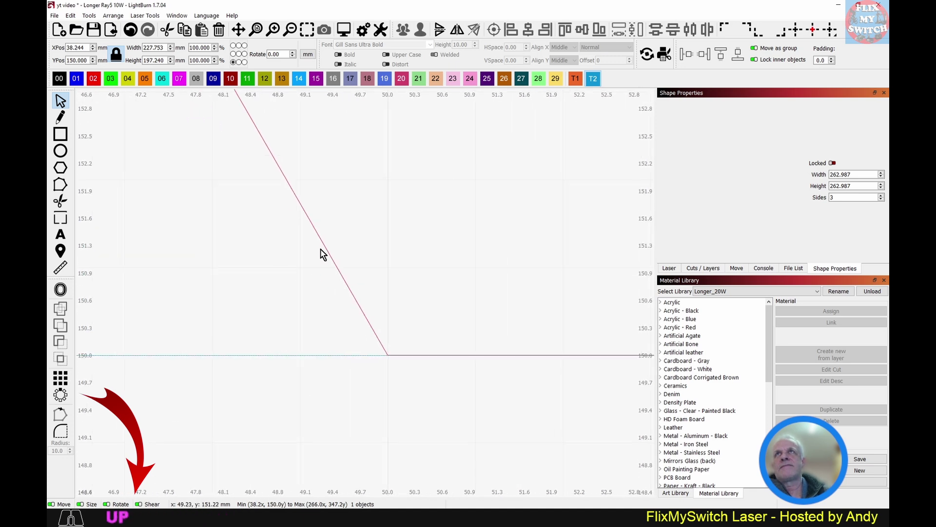
scroll(271, 161, "up", 10)
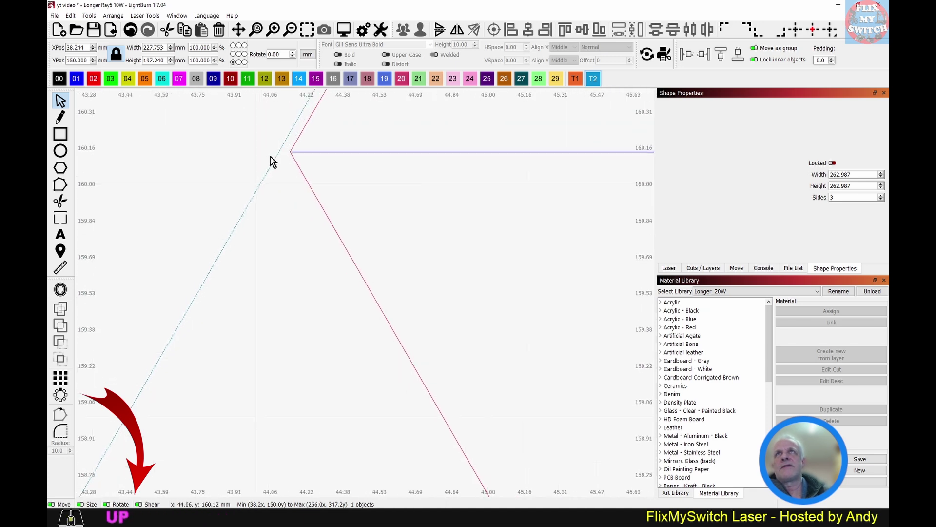
key("ctrl+Right")
key("ctrl+Right")
key("ctrl+Right")
key("ctrl+Right")
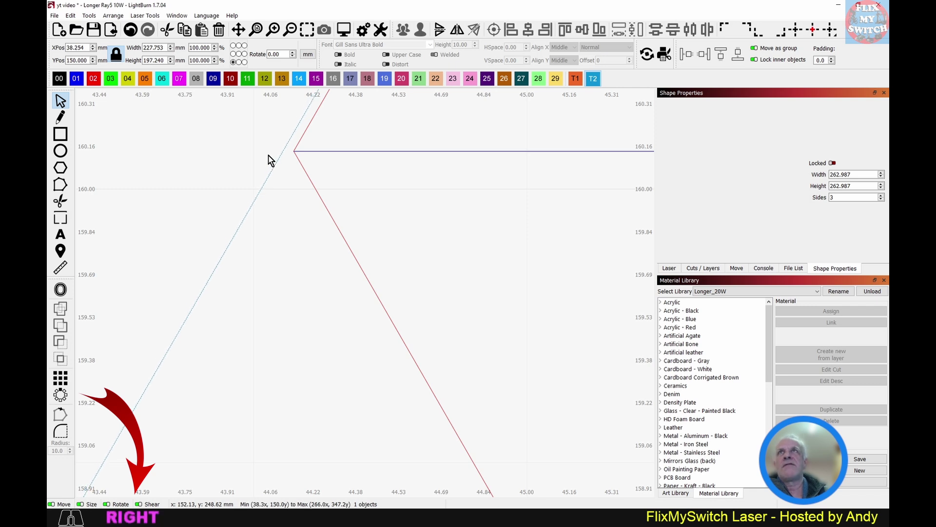
key("ctrl+Right")
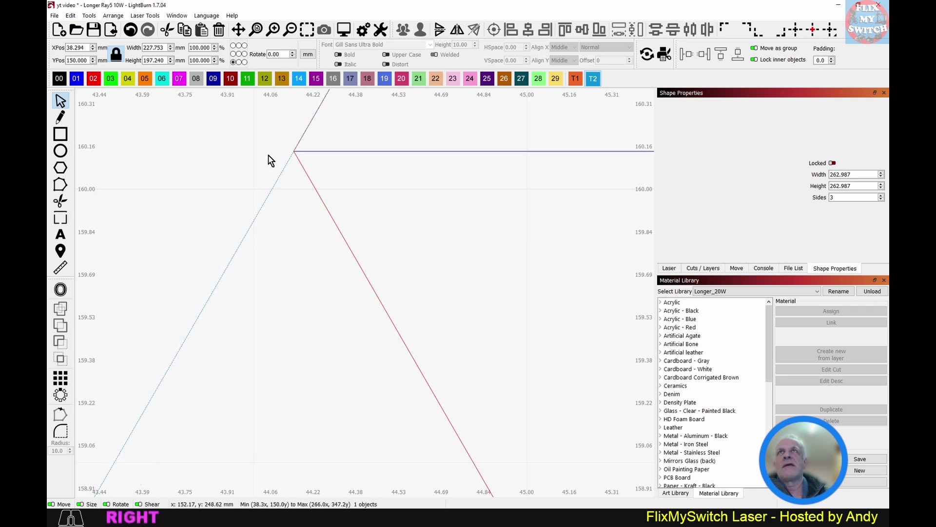
scroll(297, 149, "up", 5)
scroll(318, 158, "up", 2)
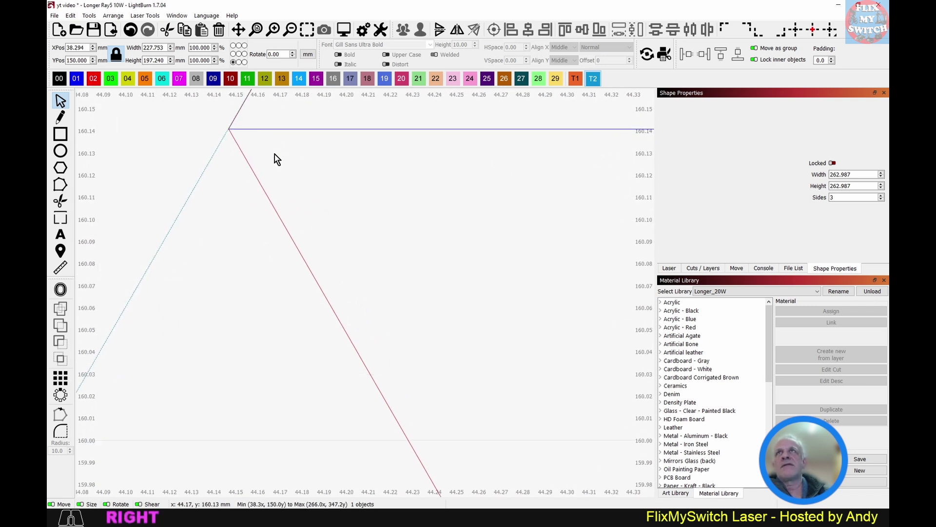
left_click_drag(274, 154, 356, 265)
scroll(319, 215, "up", 4)
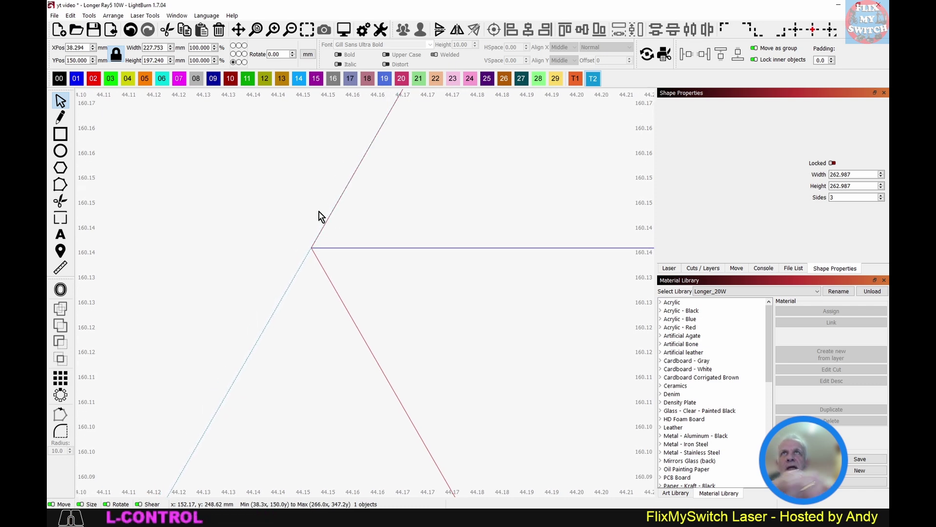
Open the program settings and view the units and grids options
scroll(315, 276, "down", 10)
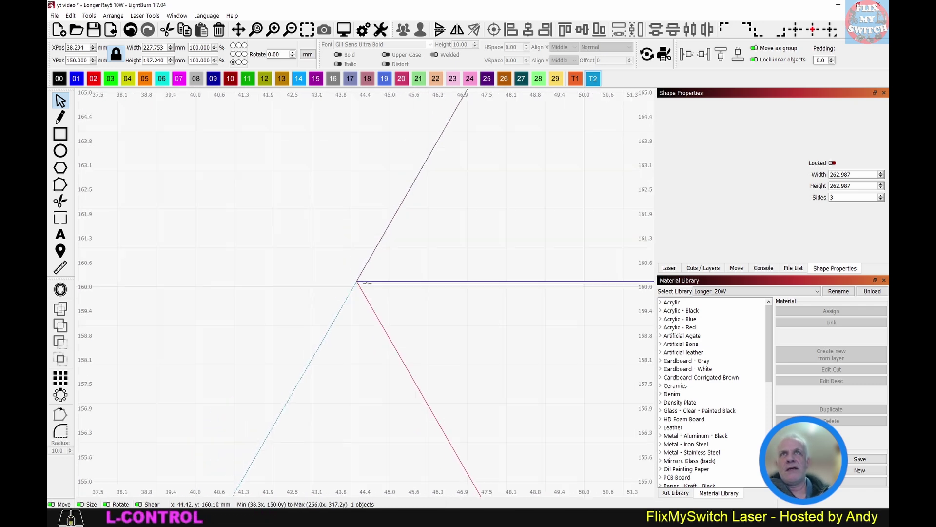
scroll(366, 282, "down", 5)
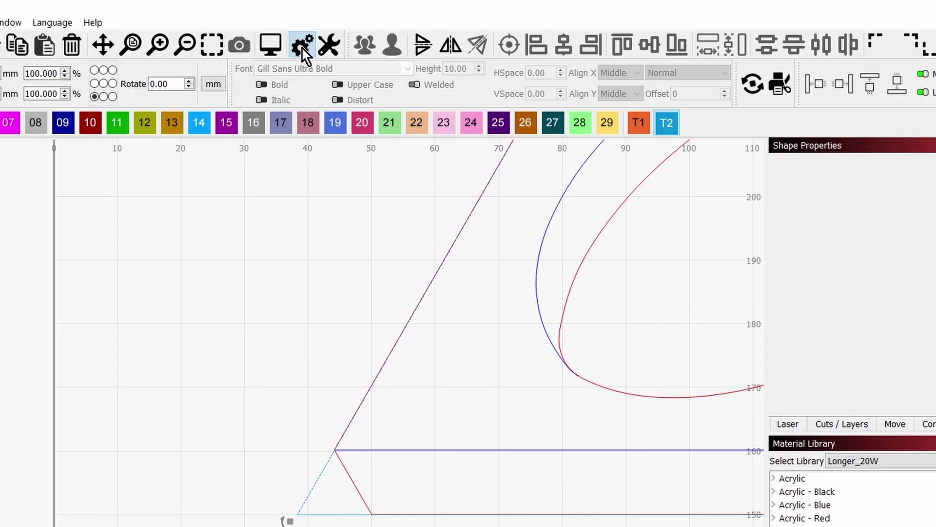
left_click(363, 30)
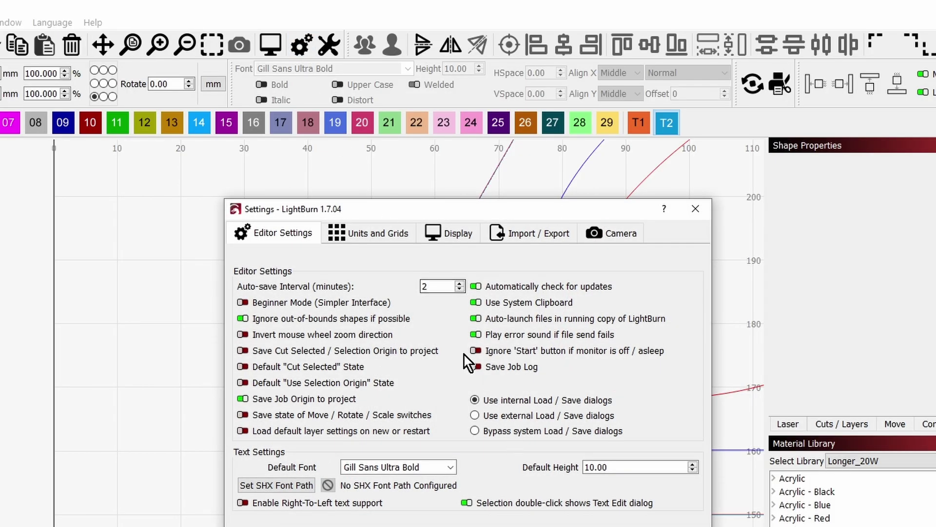
left_click(376, 234)
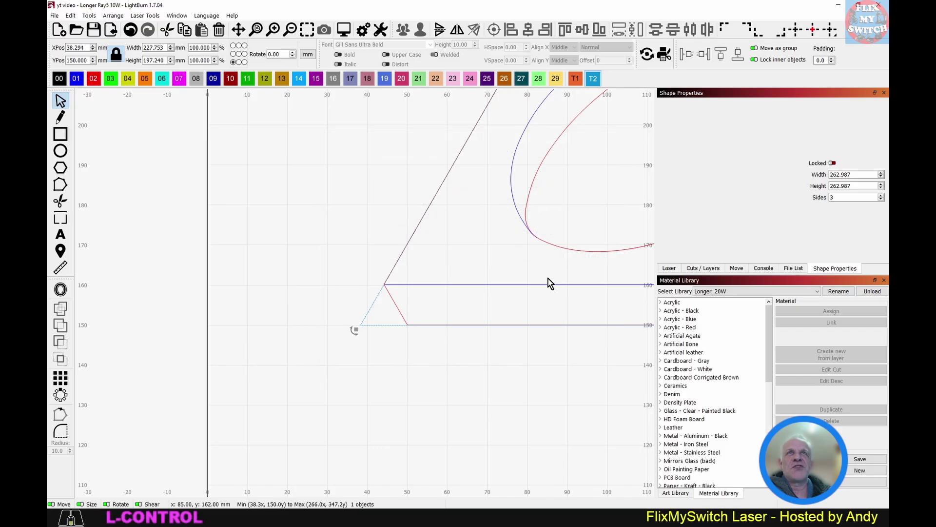
Examine how the large triangle's sides fit around the knot design, including its corners and right-hand edge
scroll(551, 268, "down", 5)
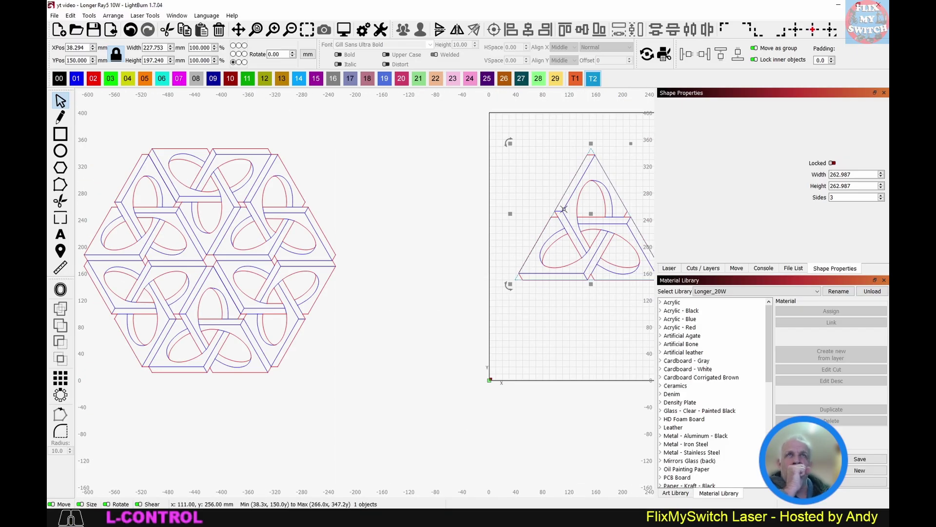
scroll(557, 211, "up", 2)
scroll(428, 227, "down", 2)
scroll(429, 215, "up", 8)
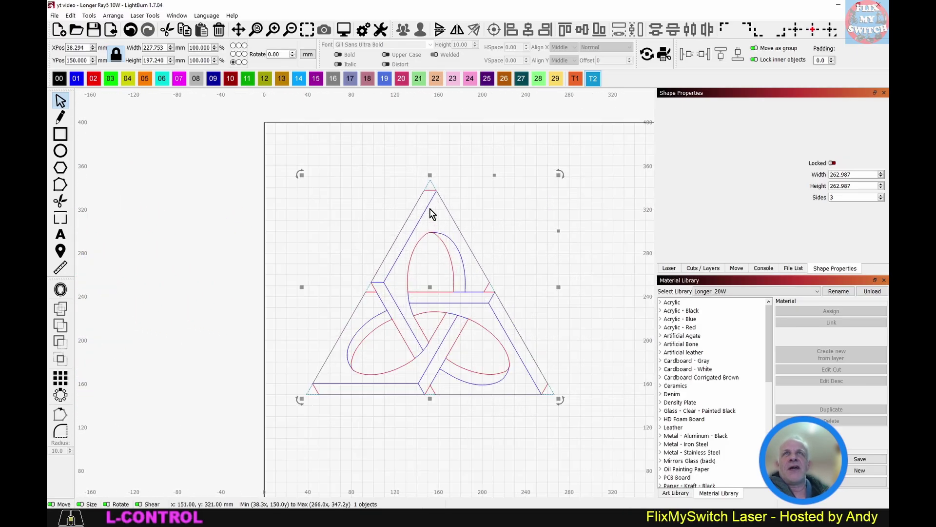
scroll(420, 172, "down", 4)
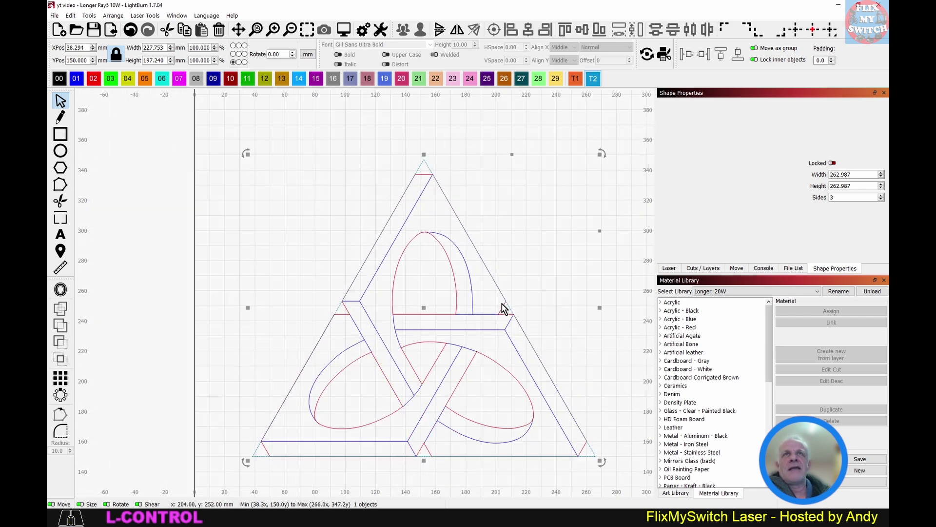
scroll(503, 304, "up", 5)
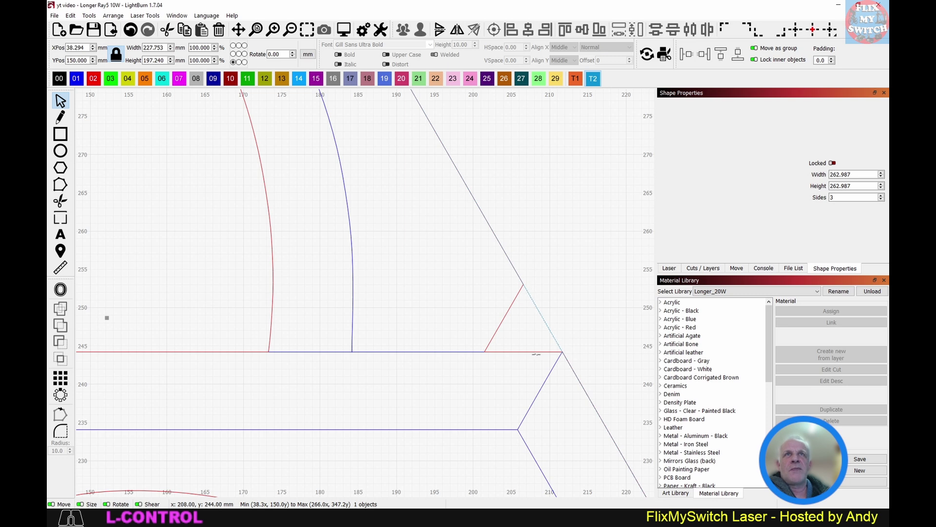
scroll(528, 331, "down", 6)
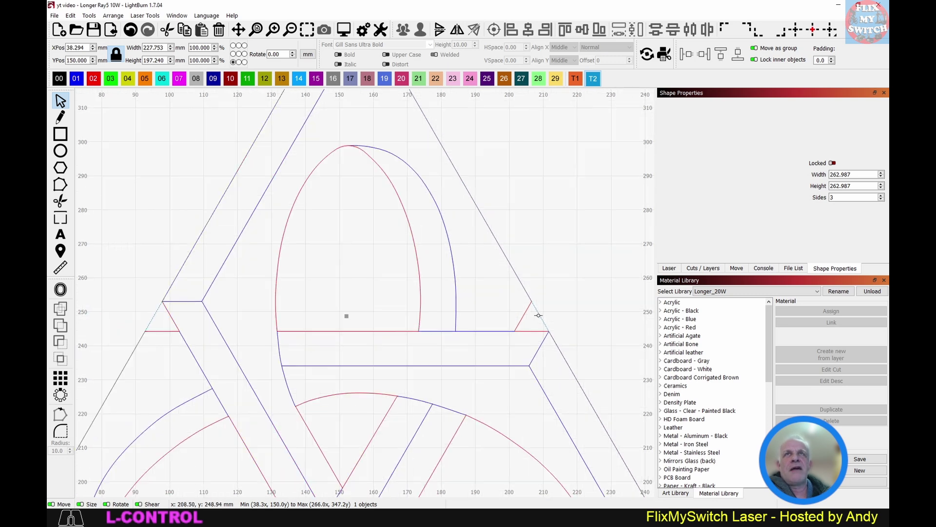
Inspect the hexagonal arrangement of knot triangles, return to the single knot design, and deselect the large triangle
scroll(320, 341, "down", 3)
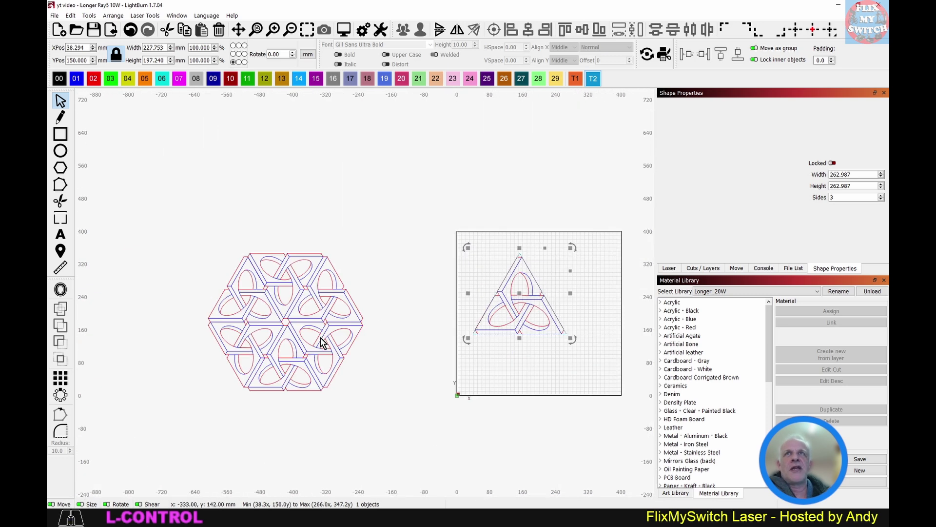
scroll(485, 303, "up", 6)
scroll(510, 335, "down", 3)
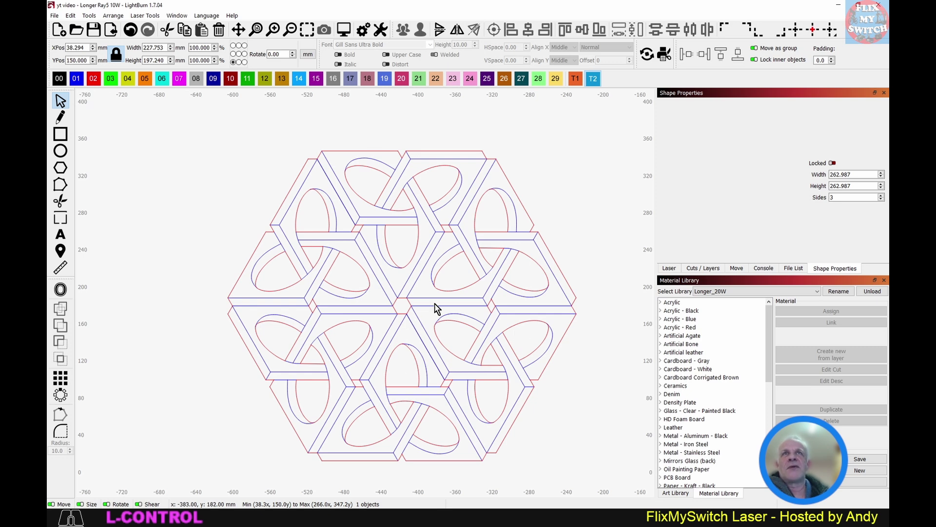
scroll(437, 309, "down", 5)
scroll(454, 255, "up", 4)
scroll(454, 254, "up", 3)
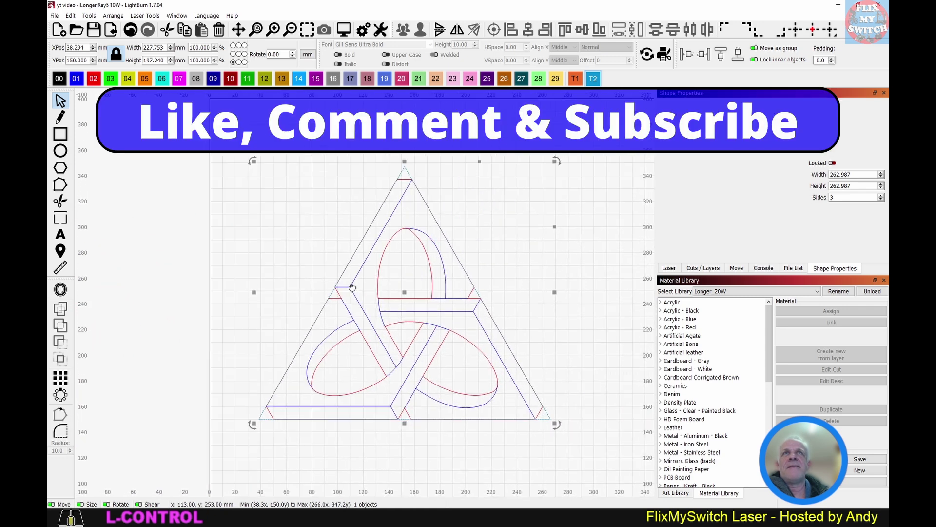
left_click(454, 215)
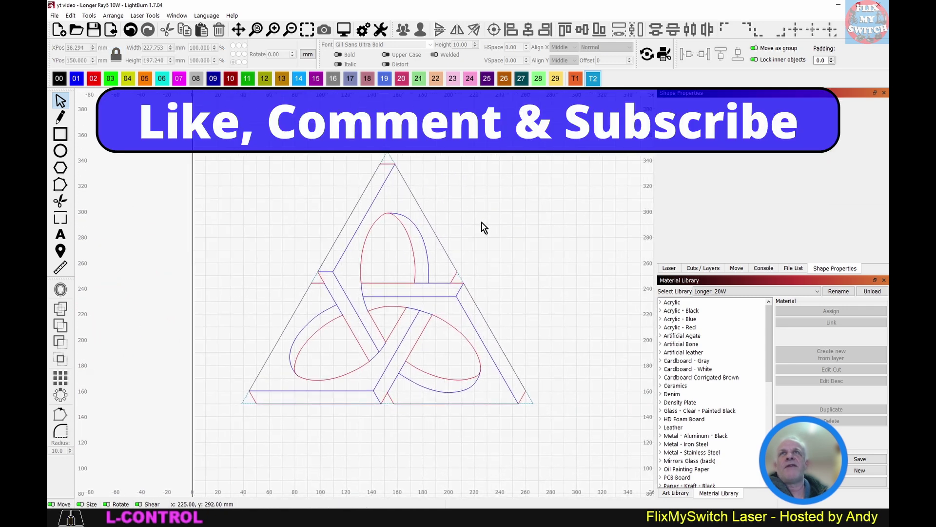